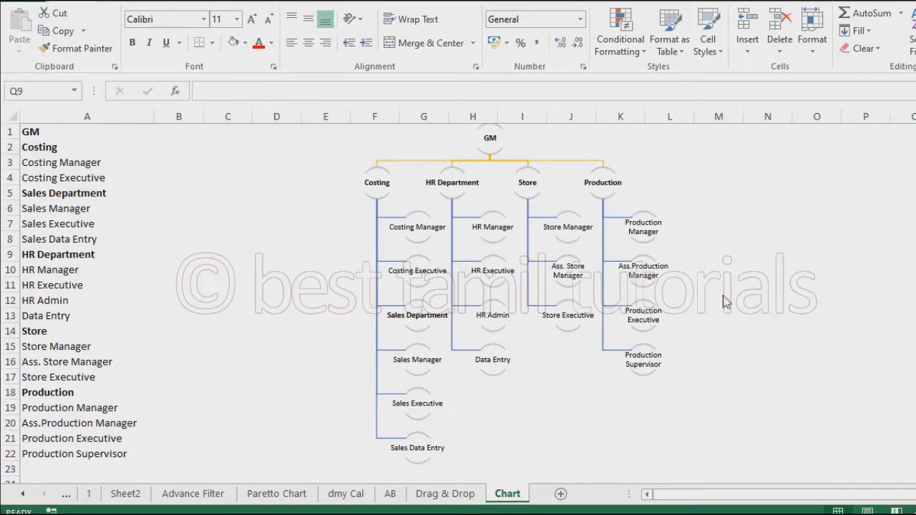
- Delete the finished half-circle organization chart and select entries in the column A list
{"action": "left_click", "coordinate": [648, 184]}
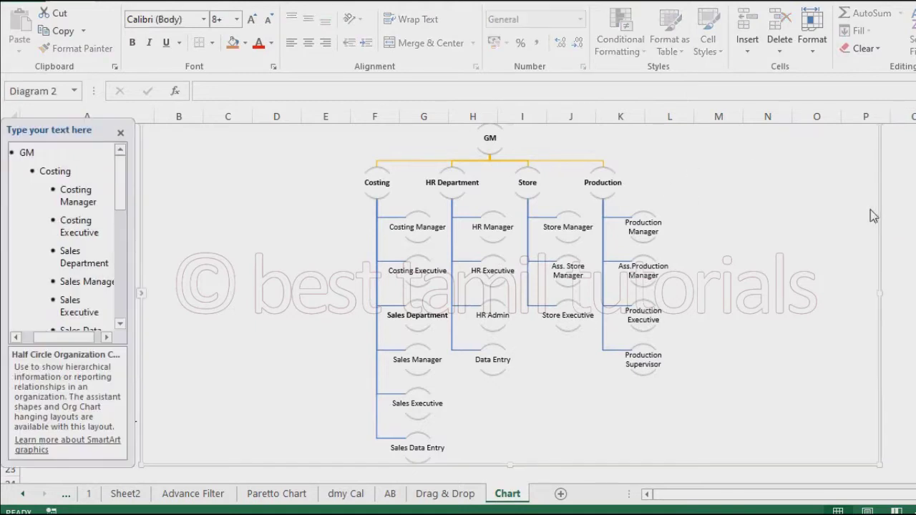
{"action": "key", "text": "Delete"}
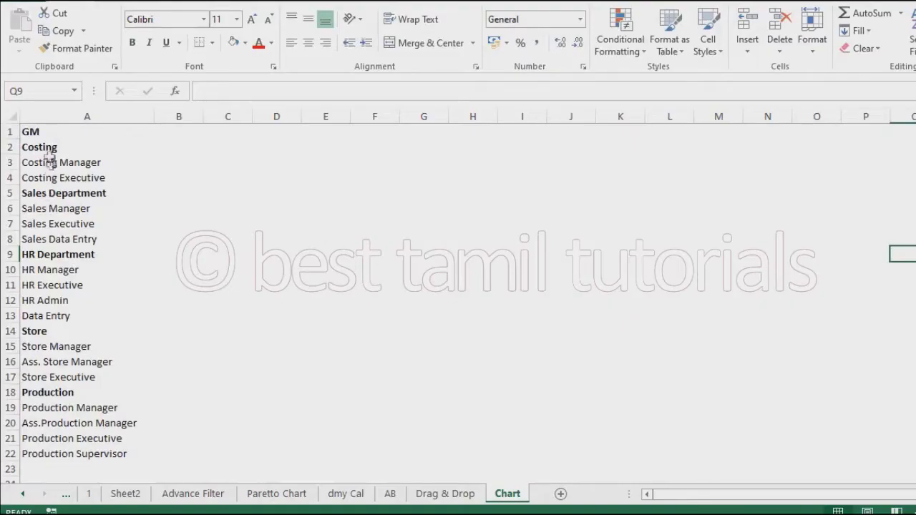
{"action": "mouse_move", "coordinate": [32, 132]}
{"action": "left_mouse_down"}
{"action": "mouse_move", "coordinate": [43, 329]}
{"action": "mouse_move", "coordinate": [62, 436]}
{"action": "left_mouse_up"}
{"action": "left_click", "coordinate": [92, 280]}
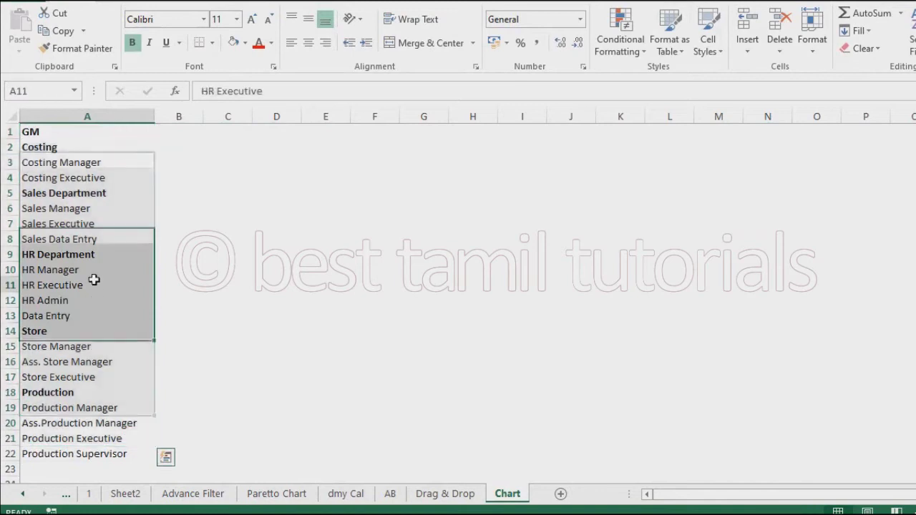
{"action": "left_click", "coordinate": [46, 130]}
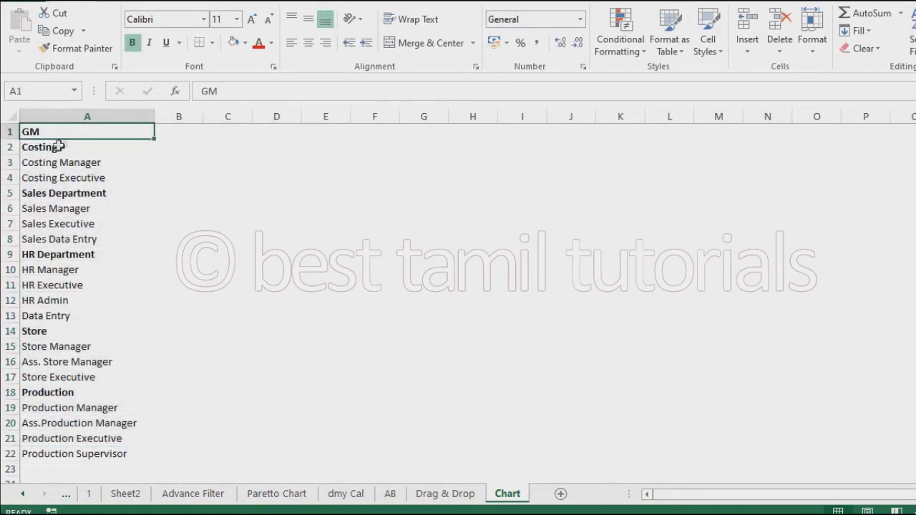
{"action": "left_click", "coordinate": [69, 146]}
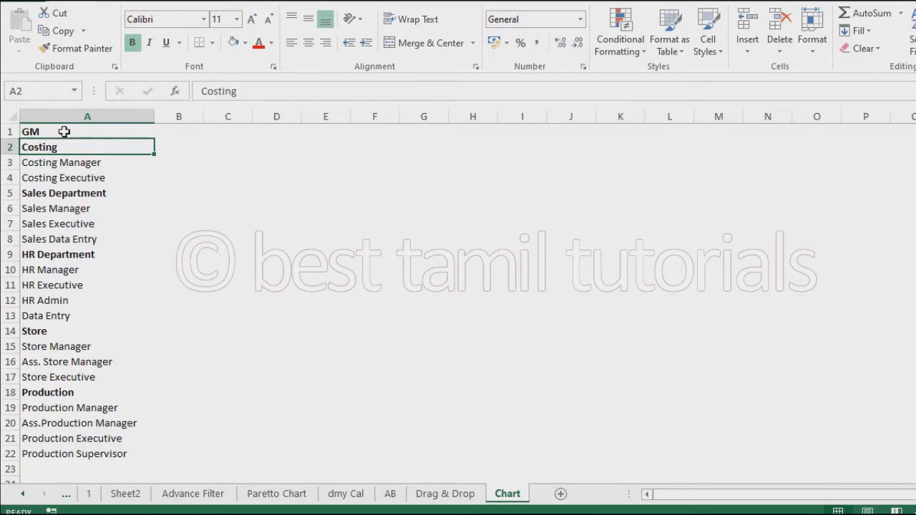
- Copy the A1:A22 organization list, GM through Production Supervisor
{"action": "left_click_drag", "start_coordinate": [65, 132], "coordinate": [86, 453]}
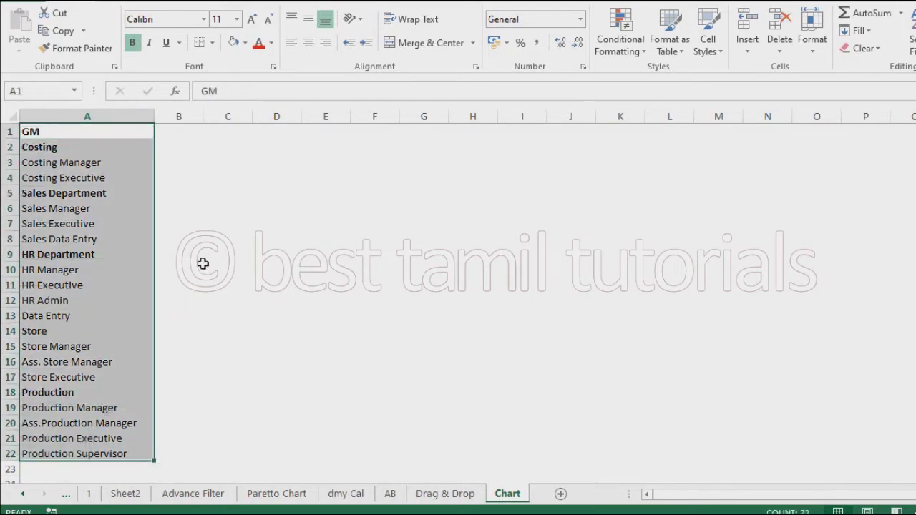
{"action": "key", "text": "ctrl+c"}
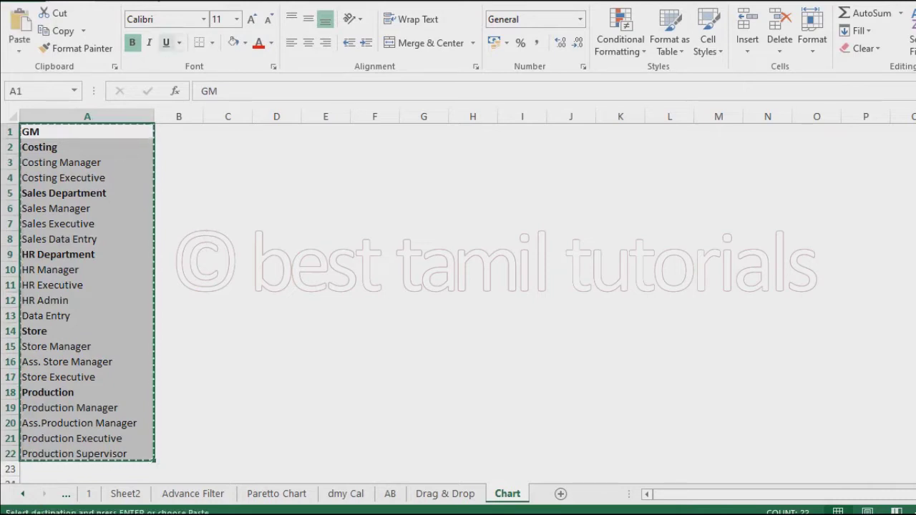
{"action": "left_click", "coordinate": [159, 2]}
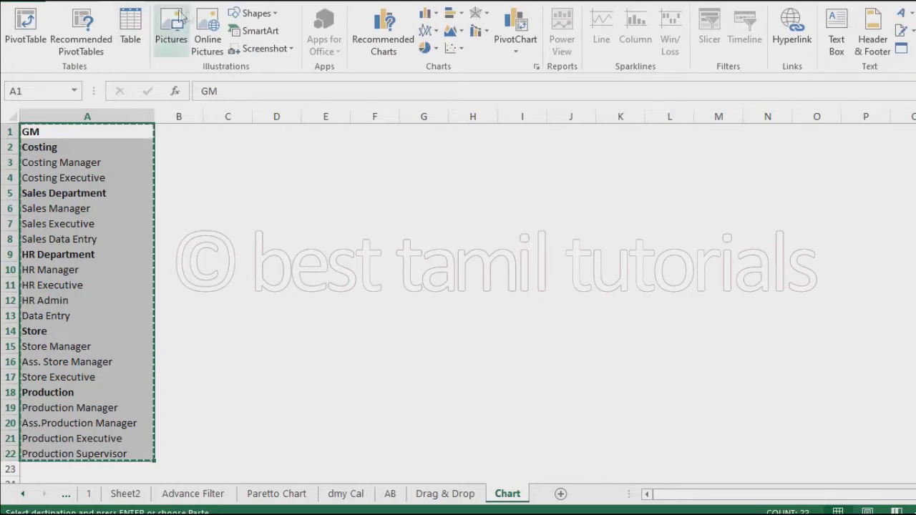
- Browse the SmartArt categories, then insert Hierarchy's Half Circle Organization Chart layout
{"action": "left_click", "coordinate": [238, 33]}
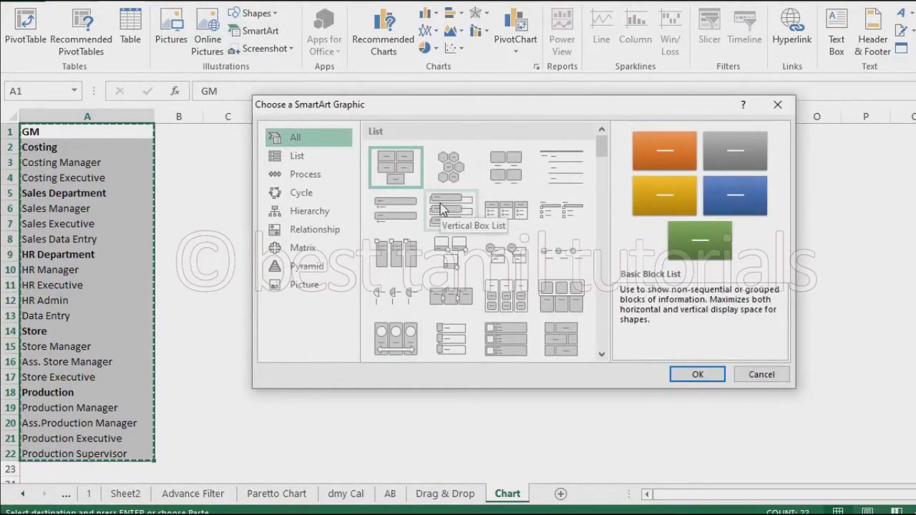
{"action": "left_click", "coordinate": [319, 219]}
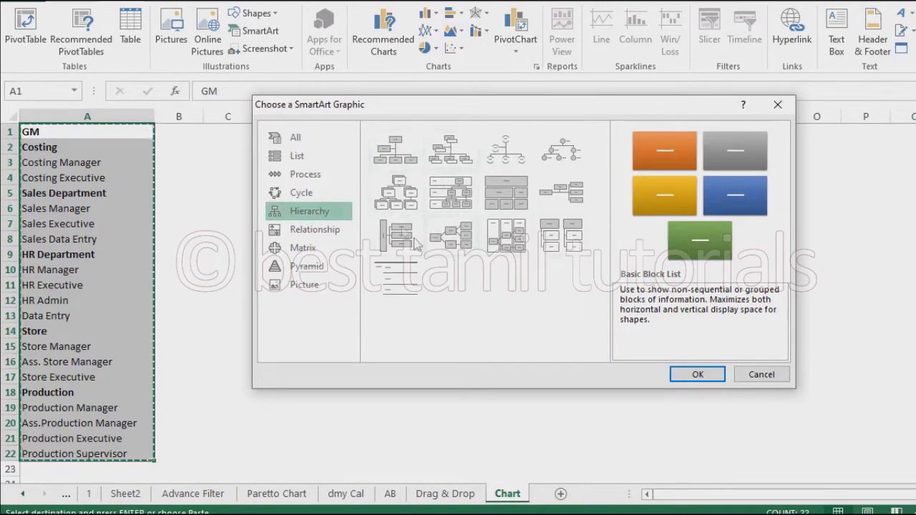
{"action": "left_click", "coordinate": [305, 194]}
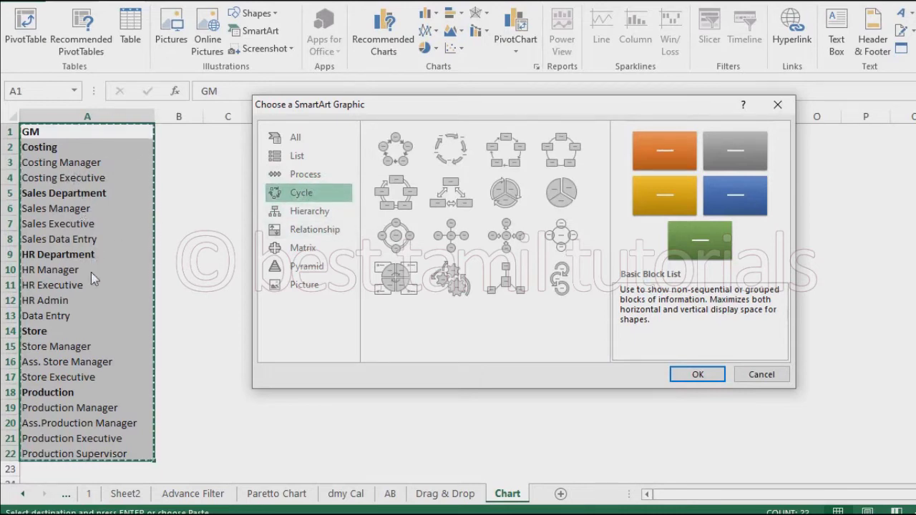
{"action": "left_click", "coordinate": [306, 267]}
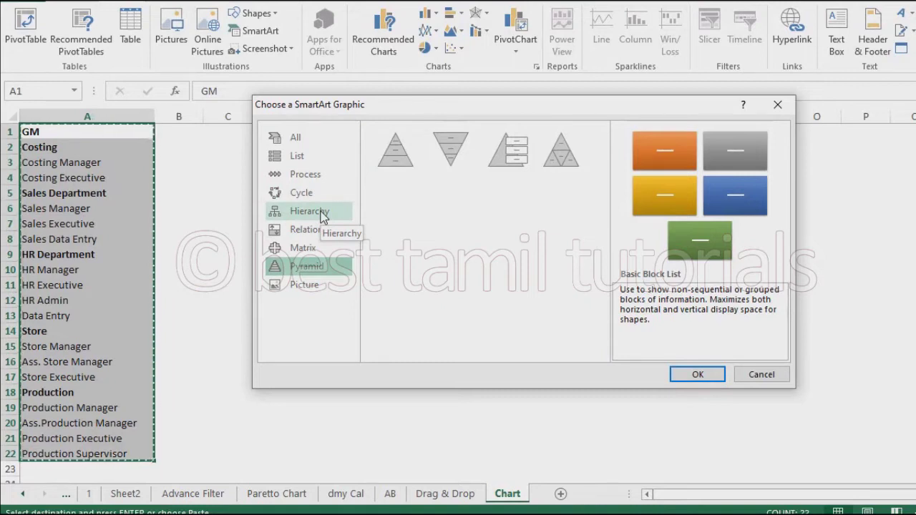
{"action": "left_click", "coordinate": [322, 217]}
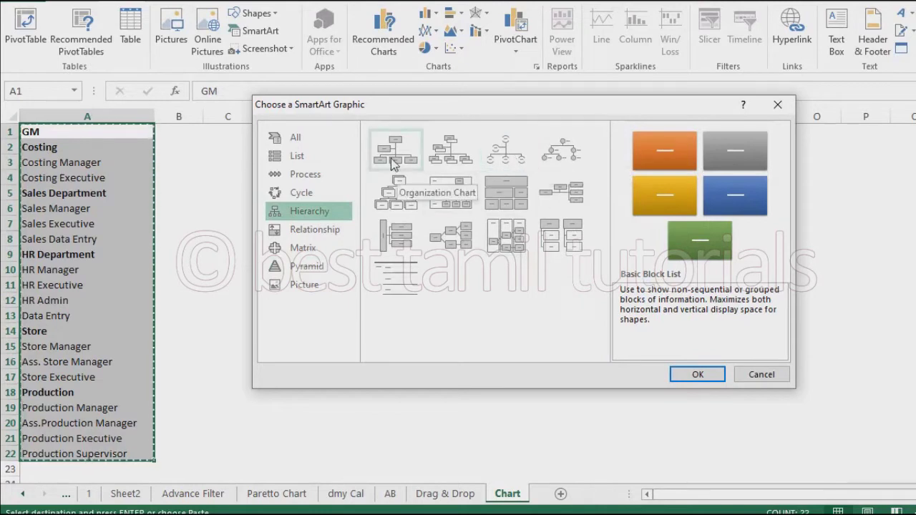
{"action": "left_click", "coordinate": [502, 155]}
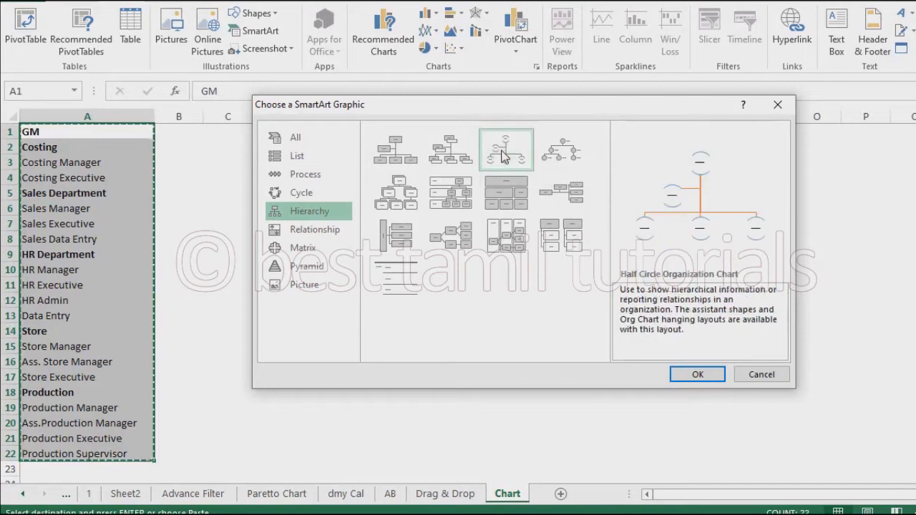
{"action": "left_click", "coordinate": [698, 375]}
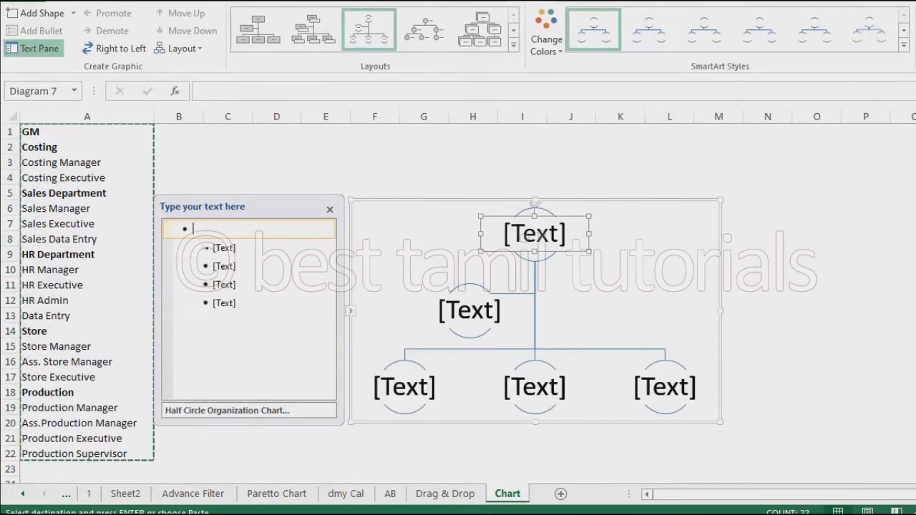
- Delete every placeholder bullet from the new chart through its Text Pane
{"action": "left_click", "coordinate": [351, 315]}
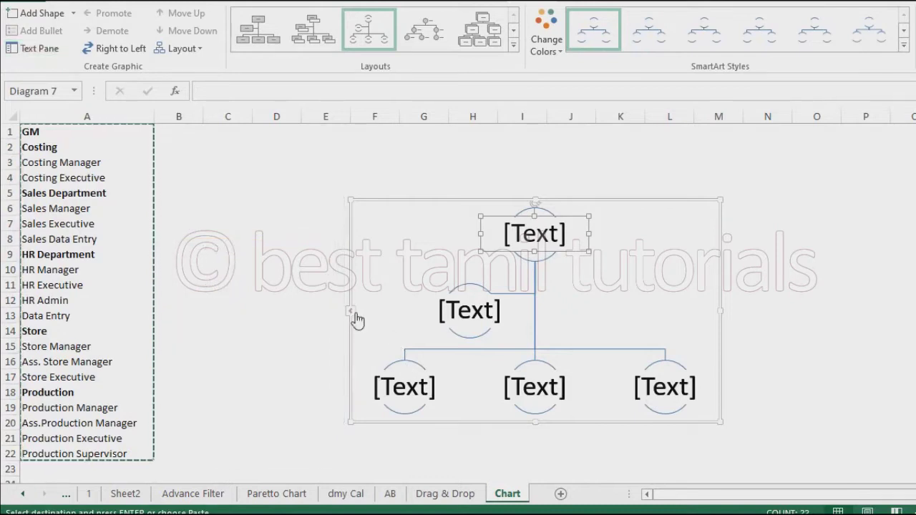
{"action": "left_click", "coordinate": [352, 313]}
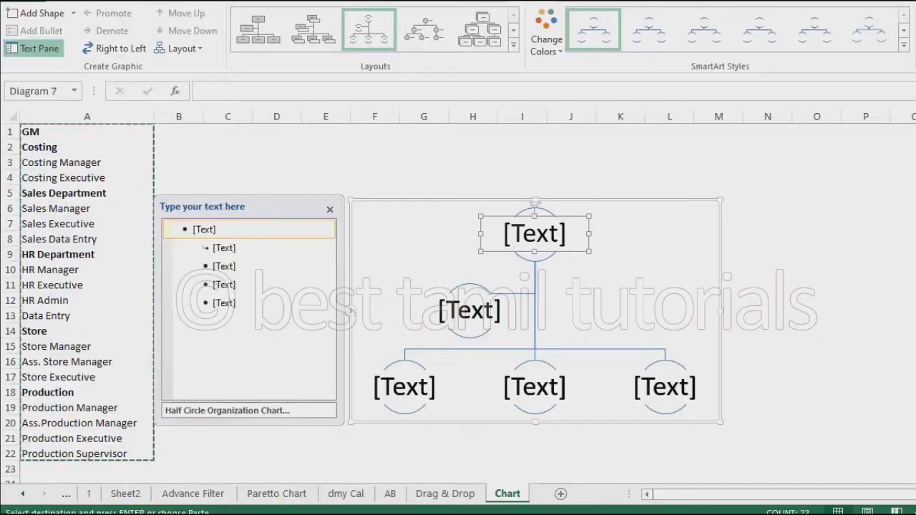
{"action": "left_click", "coordinate": [193, 229]}
{"action": "key", "text": "ctrl+a"}
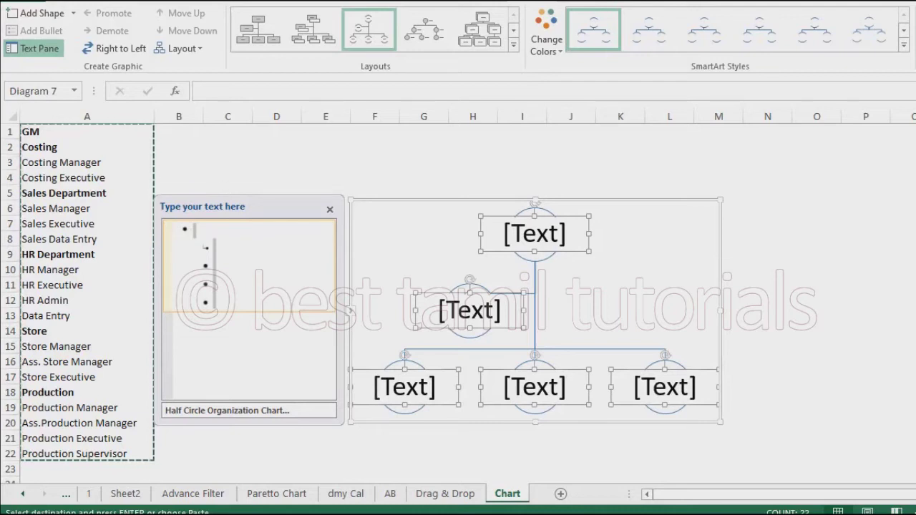
{"action": "key", "text": "Delete"}
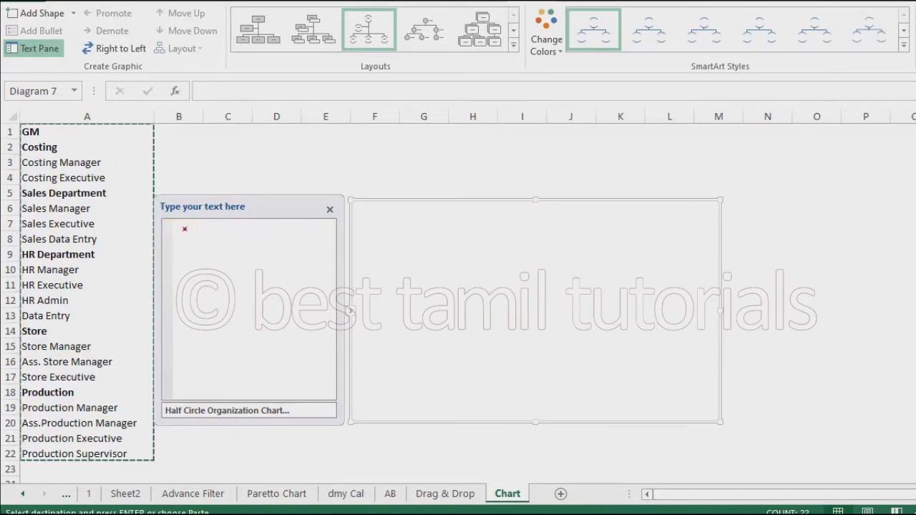
- Paste the list into the text pane and place Costing, with Costing Manager and Executive, under GM
{"action": "key", "text": "ctrl+v"}
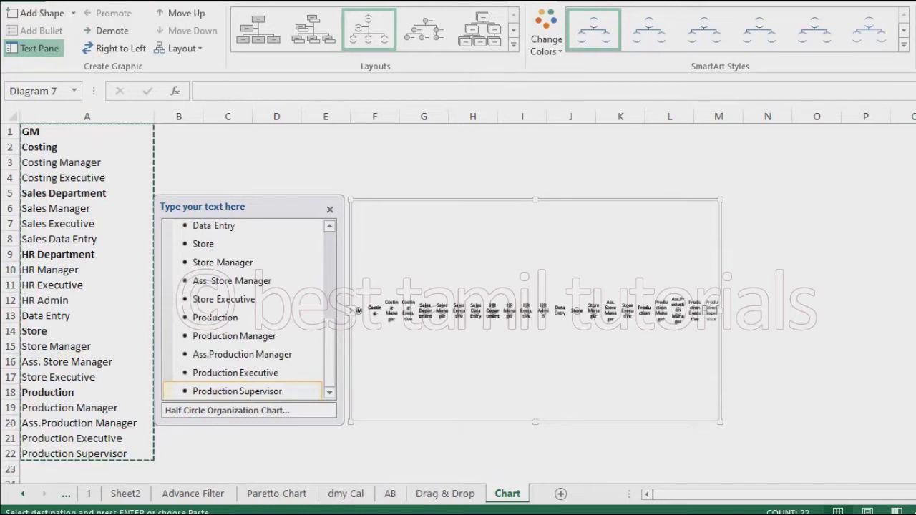
{"action": "scroll", "coordinate": [248, 310], "scroll_direction": "up", "scroll_amount": 2}
{"action": "scroll", "coordinate": [248, 310], "scroll_direction": "up", "scroll_amount": 1}
{"action": "scroll", "coordinate": [248, 310], "scroll_direction": "up", "scroll_amount": 1}
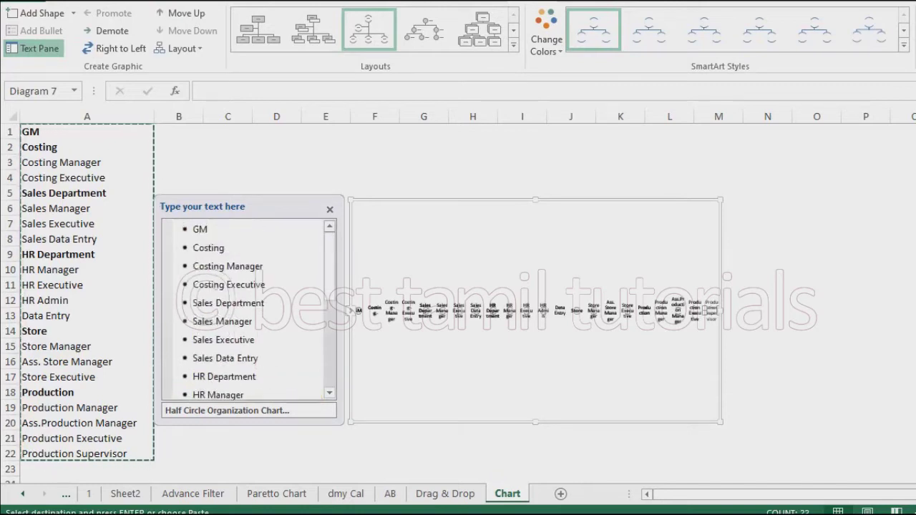
{"action": "left_click", "coordinate": [200, 229]}
{"action": "key", "text": "Down"}
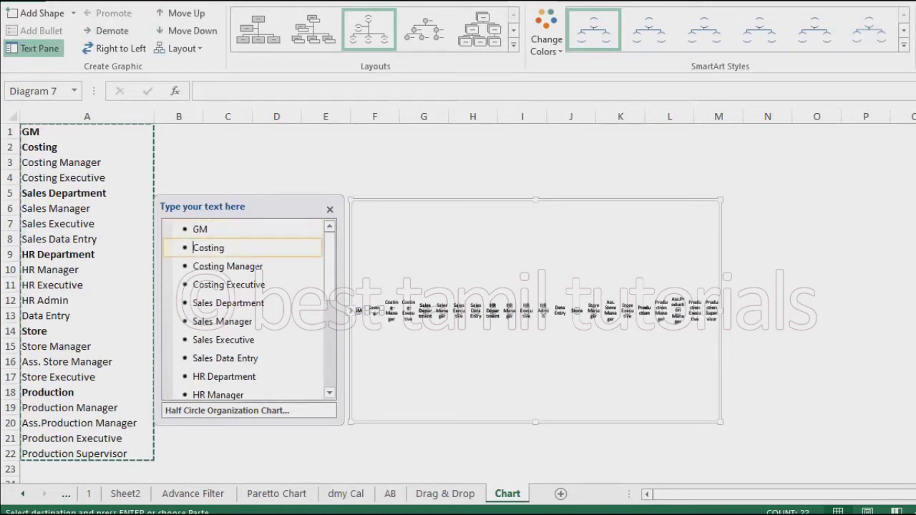
{"action": "key", "text": "Tab"}
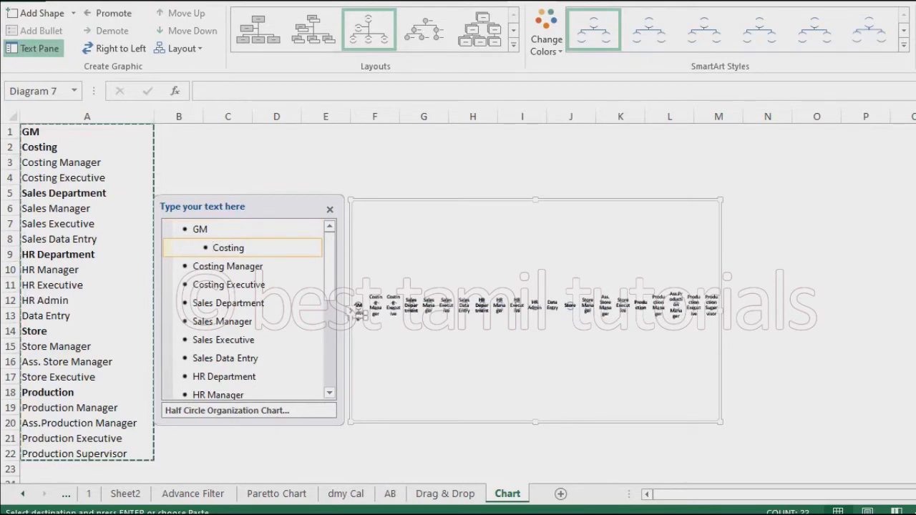
{"action": "left_click", "coordinate": [194, 267]}
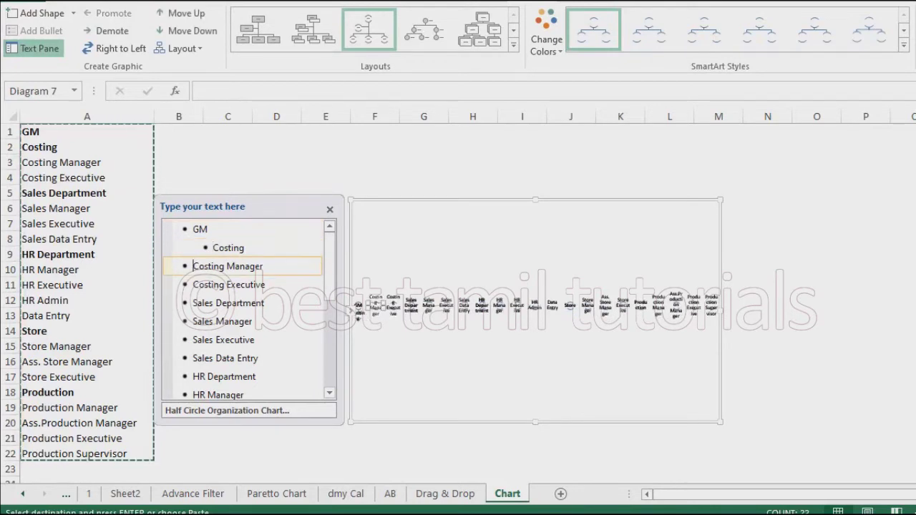
{"action": "key", "text": "Tab"}
{"action": "key", "text": "Tab"}
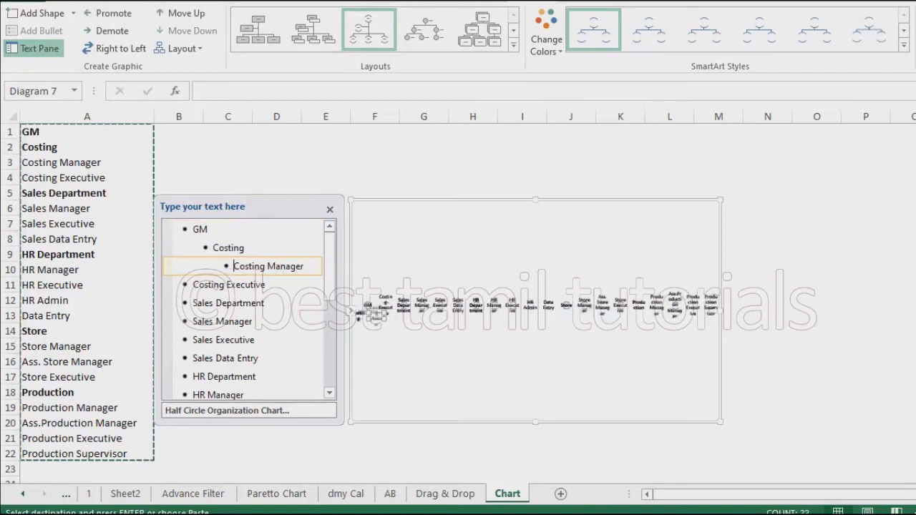
{"action": "left_click", "coordinate": [193, 285]}
{"action": "key", "text": "Tab"}
{"action": "key", "text": "Tab"}
{"action": "left_click", "coordinate": [193, 303]}
- Indent Sales Manager, Sales Executive and Sales Data Entry under Sales Department
{"action": "key", "text": "Tab"}
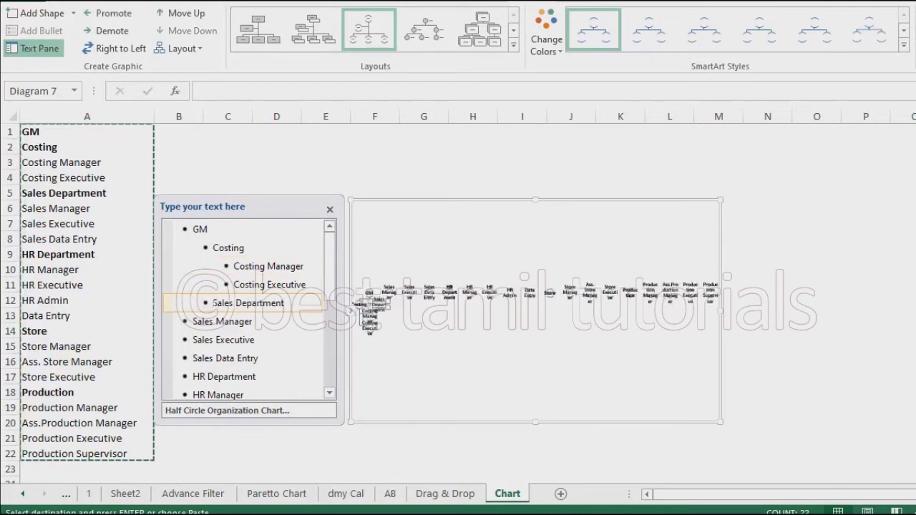
{"action": "left_click", "coordinate": [193, 321]}
{"action": "key", "text": "Tab"}
{"action": "key", "text": "Tab"}
{"action": "left_click", "coordinate": [194, 340]}
{"action": "key", "text": "Tab"}
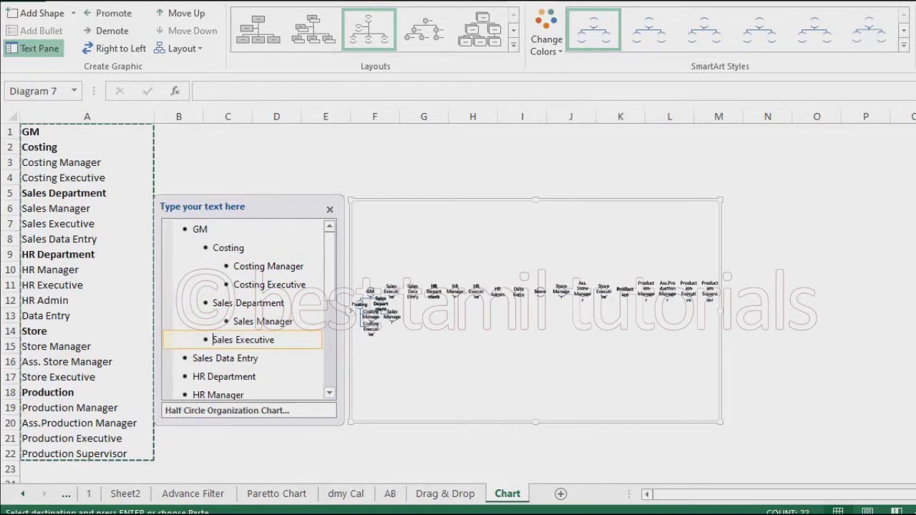
{"action": "key", "text": "Tab"}
{"action": "left_click", "coordinate": [201, 321]}
{"action": "key", "text": "Tab"}
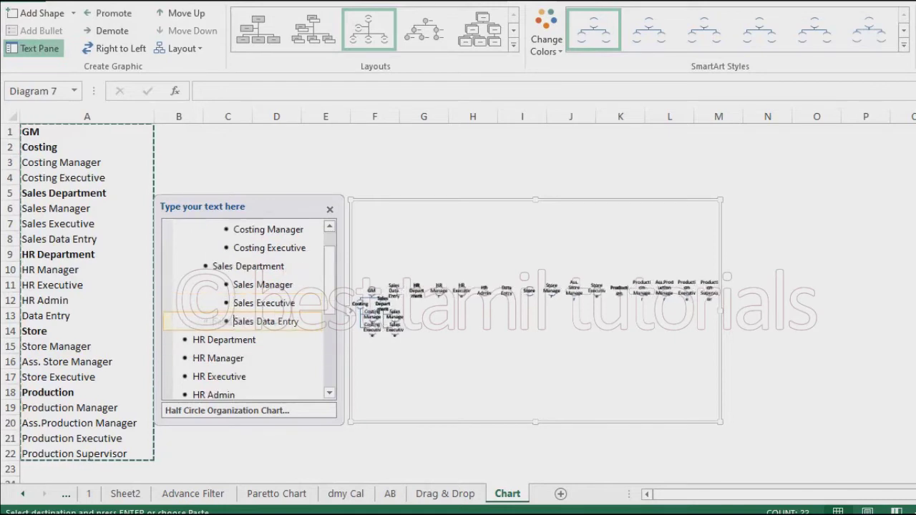
{"action": "key", "text": "Tab"}
{"action": "left_click", "coordinate": [201, 340]}
{"action": "key", "text": "Tab"}
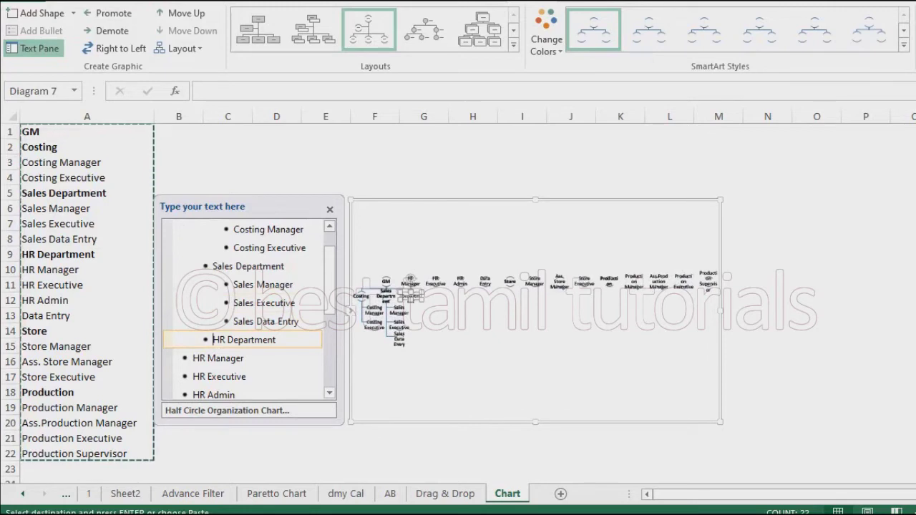
- Indent HR Manager, HR Executive, HR Admin and Data Entry under HR Department
{"action": "left_click", "coordinate": [193, 358]}
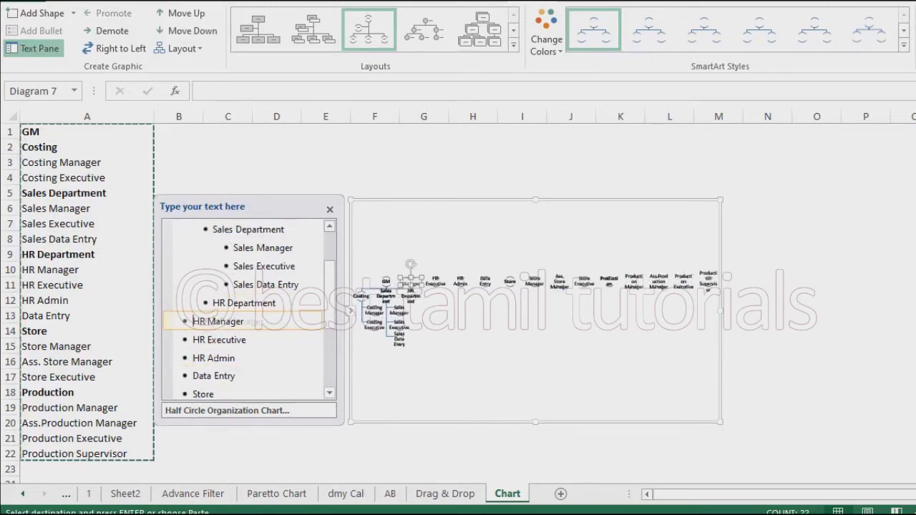
{"action": "key", "text": "Tab"}
{"action": "left_click", "coordinate": [193, 340]}
{"action": "key", "text": "Tab"}
{"action": "left_click", "coordinate": [192, 358]}
{"action": "key", "text": "Tab"}
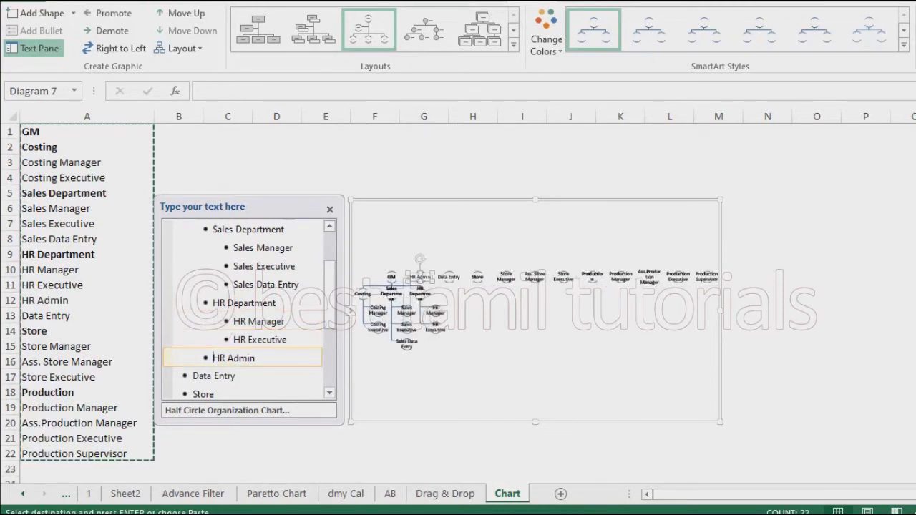
{"action": "key", "text": "Tab"}
{"action": "left_click", "coordinate": [192, 376]}
{"action": "key", "text": "Tab"}
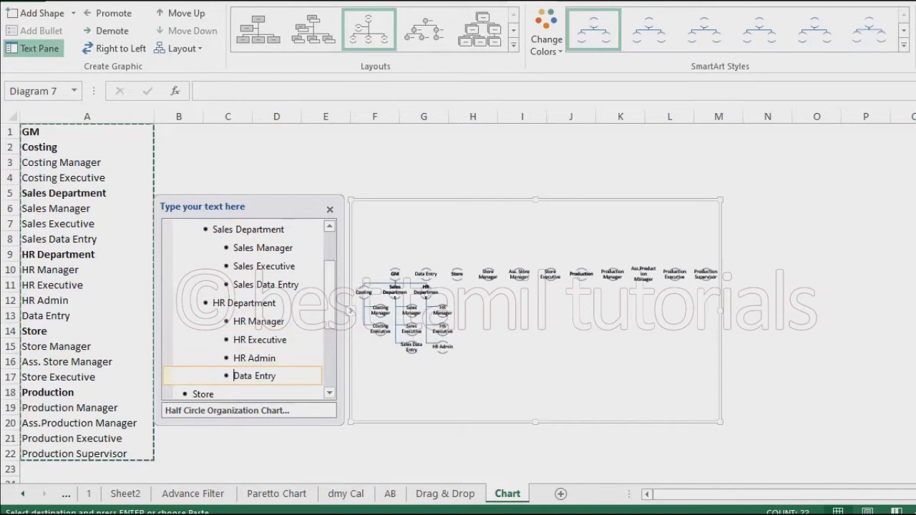
- Make Store a department under GM with Store Manager, Ass. Store Manager and Store Executive beneath
{"action": "left_click", "coordinate": [193, 358]}
{"action": "key", "text": "Tab"}
{"action": "left_click", "coordinate": [192, 376]}
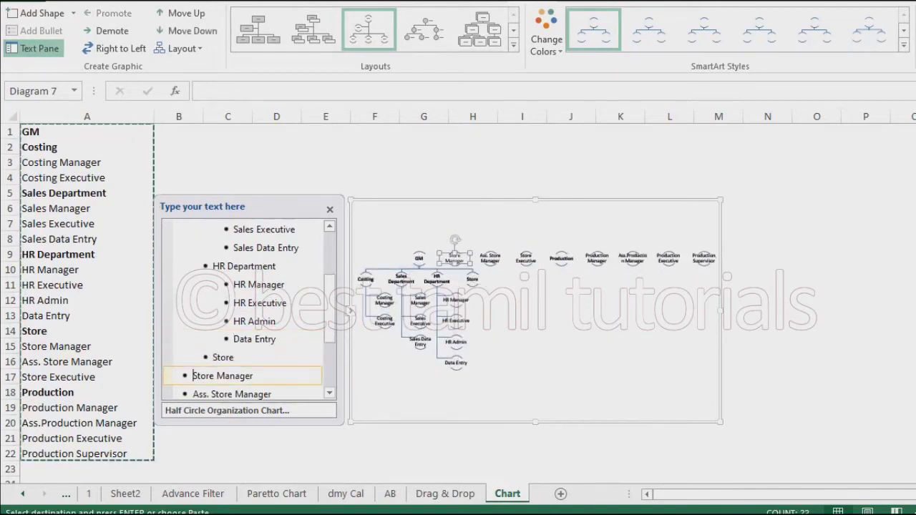
{"action": "key", "text": "Tab"}
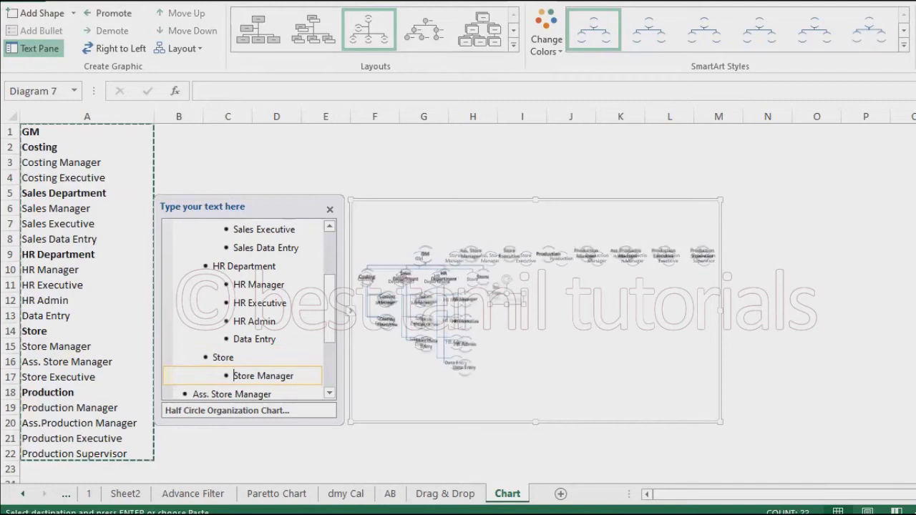
{"action": "left_click", "coordinate": [193, 394]}
{"action": "key", "text": "Tab"}
{"action": "key", "text": "Down"}
{"action": "key", "text": "Tab"}
- Make Production a department with its managers, executive and supervisor beneath, then finish editing
{"action": "key", "text": "Down"}
{"action": "key", "text": "Tab"}
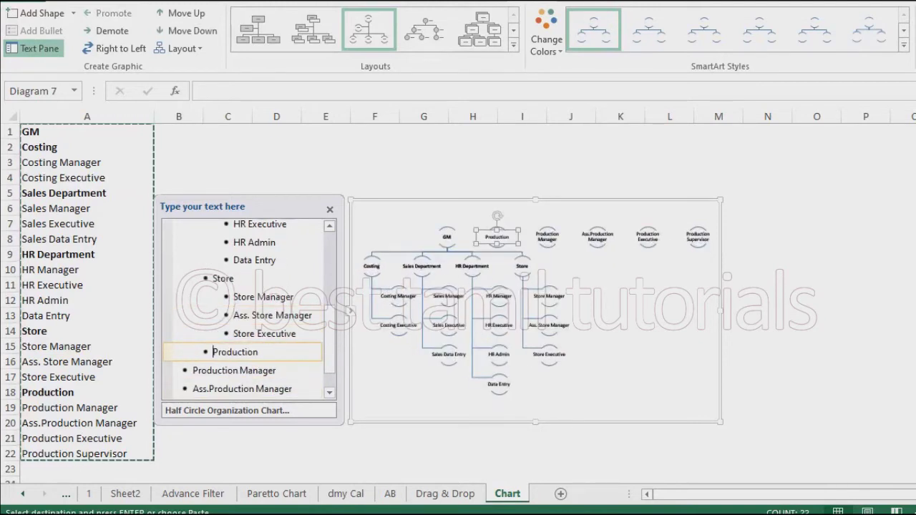
{"action": "key", "text": "Down"}
{"action": "key", "text": "Tab"}
{"action": "key", "text": "Tab"}
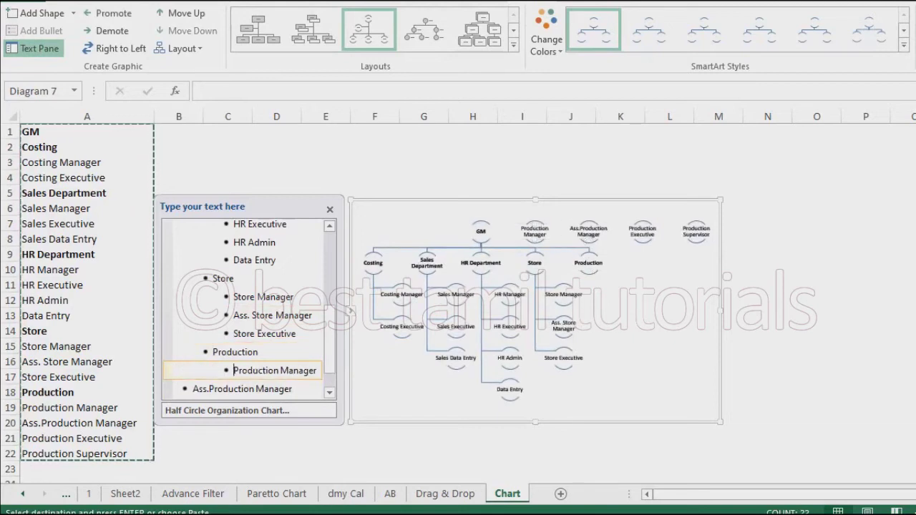
{"action": "key", "text": "Down"}
{"action": "key", "text": "Tab"}
{"action": "key", "text": "Down"}
{"action": "key", "text": "Tab"}
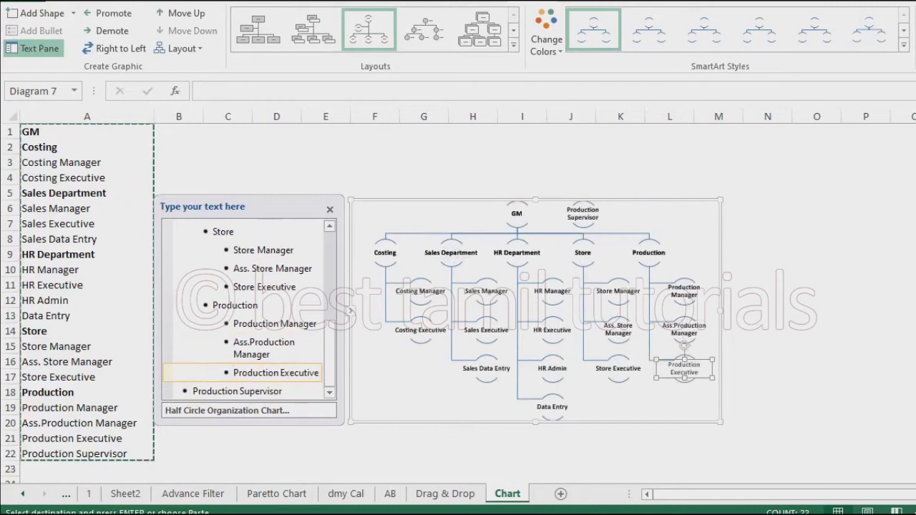
{"action": "key", "text": "Down"}
{"action": "key", "text": "Tab"}
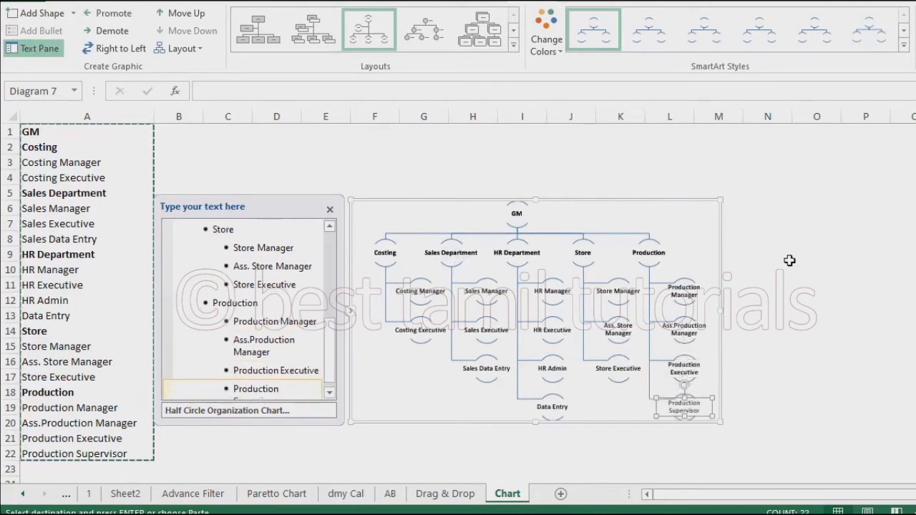
{"action": "left_click", "coordinate": [787, 260]}
{"action": "left_click", "coordinate": [708, 254]}
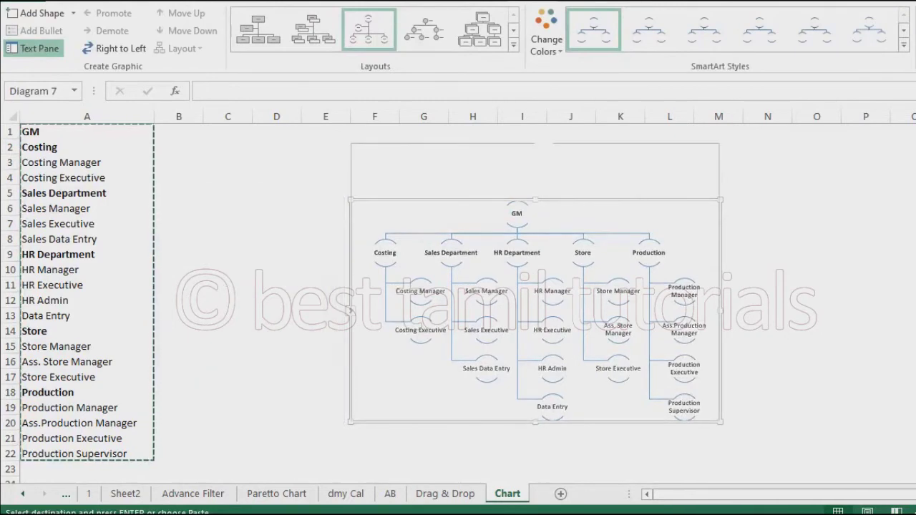
- Stretch the chart's frame to span roughly columns C to P, down to row 23
{"action": "left_click_drag", "start_coordinate": [720, 283], "coordinate": [905, 283]}
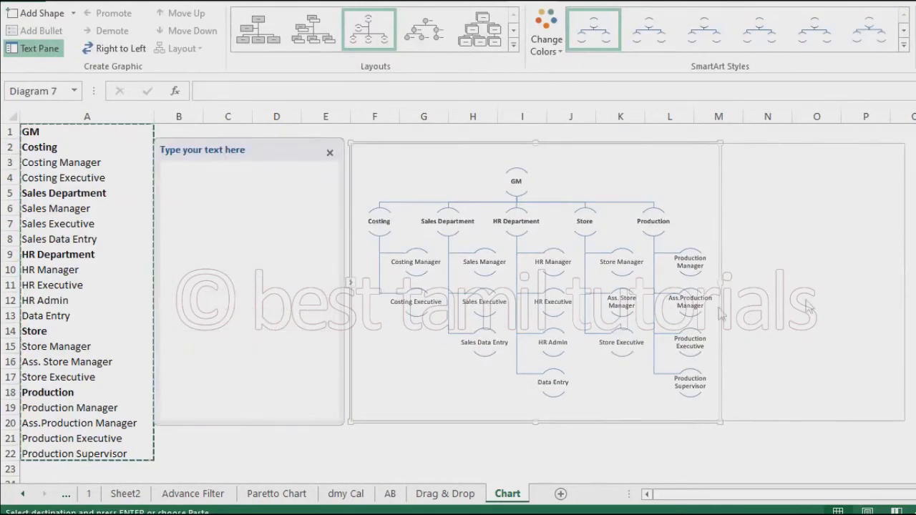
{"action": "left_click_drag", "start_coordinate": [348, 141], "coordinate": [217, 150]}
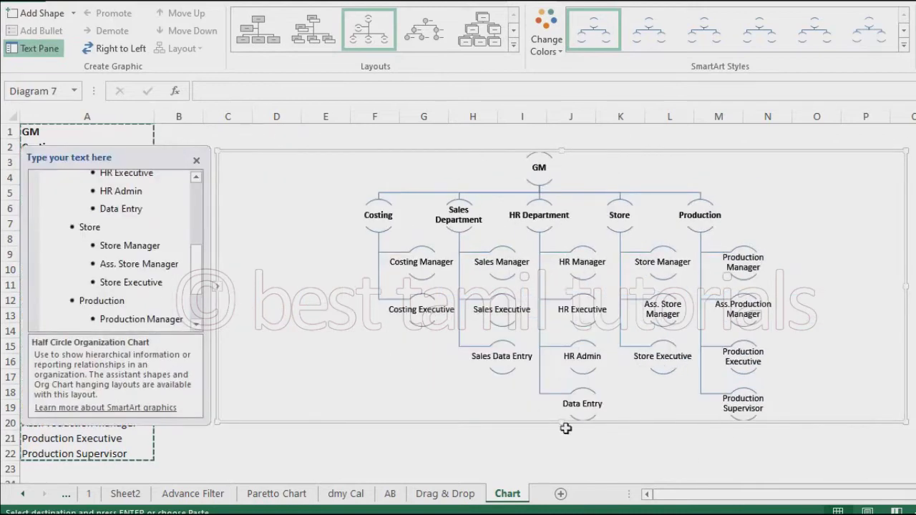
{"action": "left_click_drag", "start_coordinate": [562, 424], "coordinate": [566, 471]}
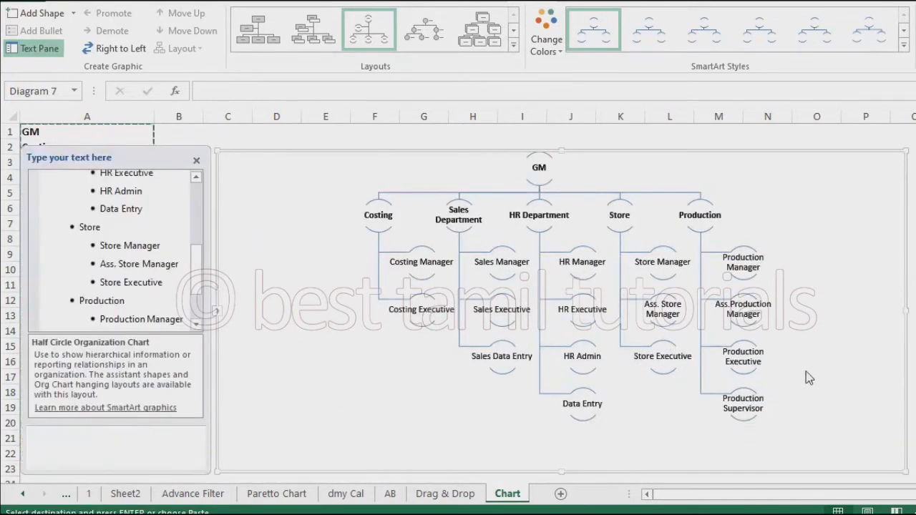
{"action": "left_click", "coordinate": [548, 44]}
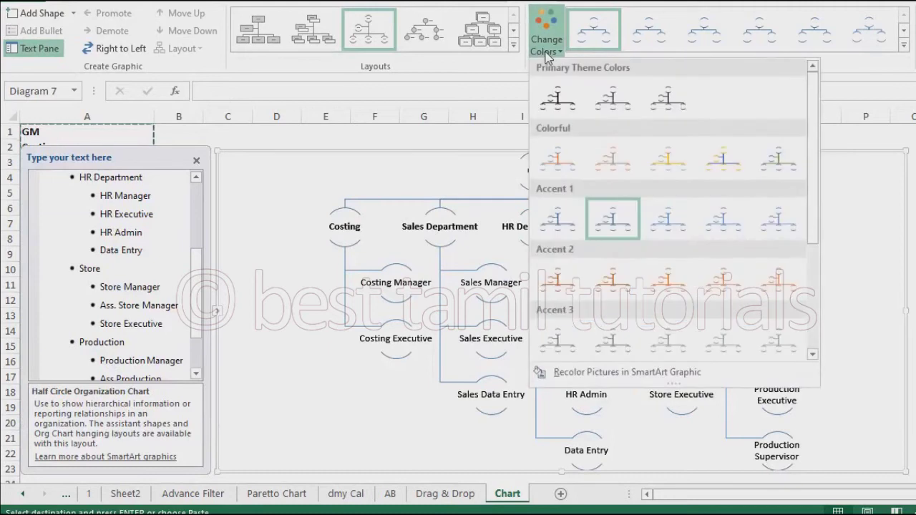
- Try orange and dark schemes, then apply the yellow-and-green Colorful colour scheme
{"action": "left_click", "coordinate": [612, 164]}
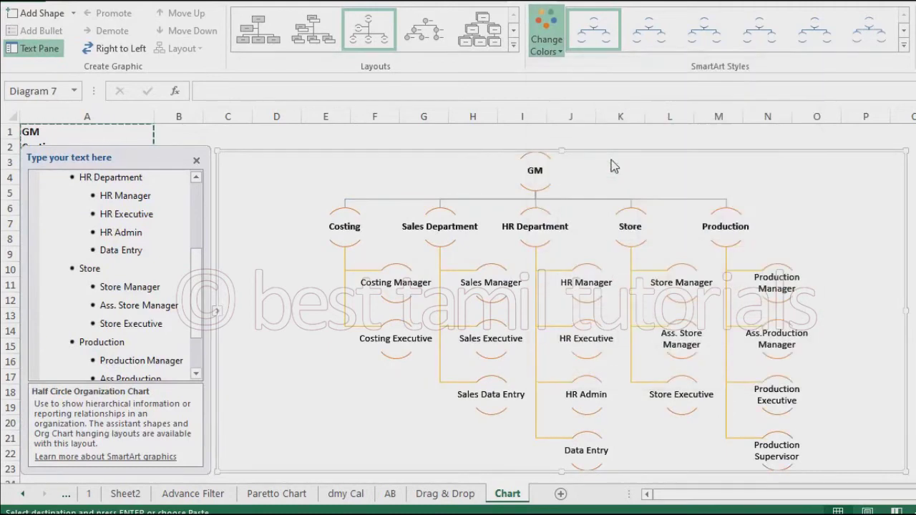
{"action": "left_click", "coordinate": [558, 56]}
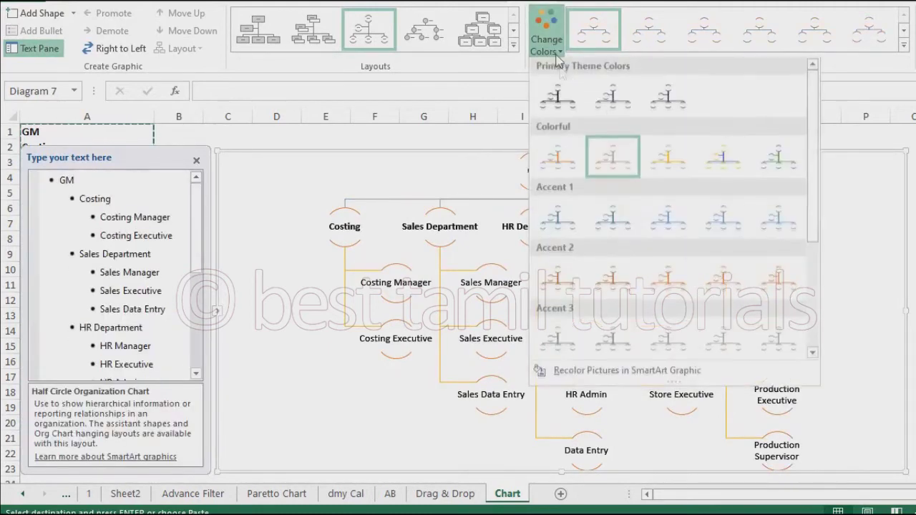
{"action": "left_click", "coordinate": [613, 97]}
{"action": "left_click", "coordinate": [548, 44]}
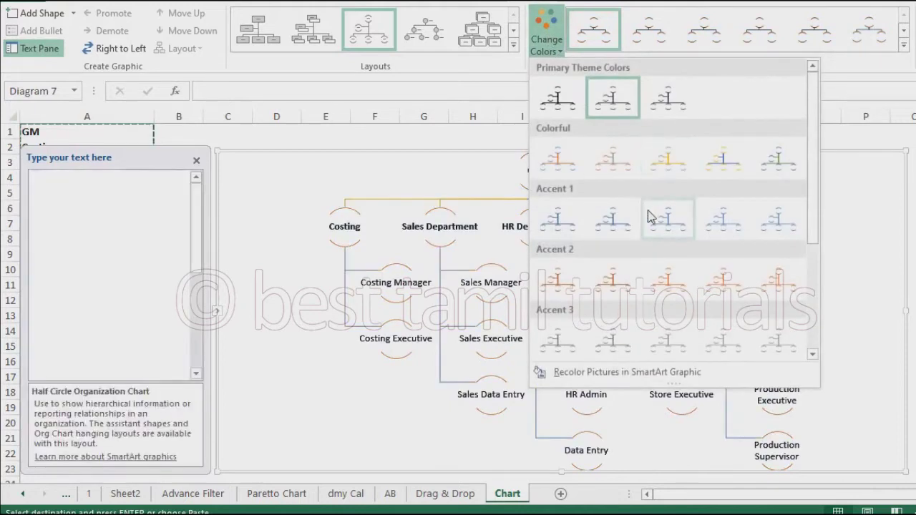
{"action": "left_click", "coordinate": [744, 161]}
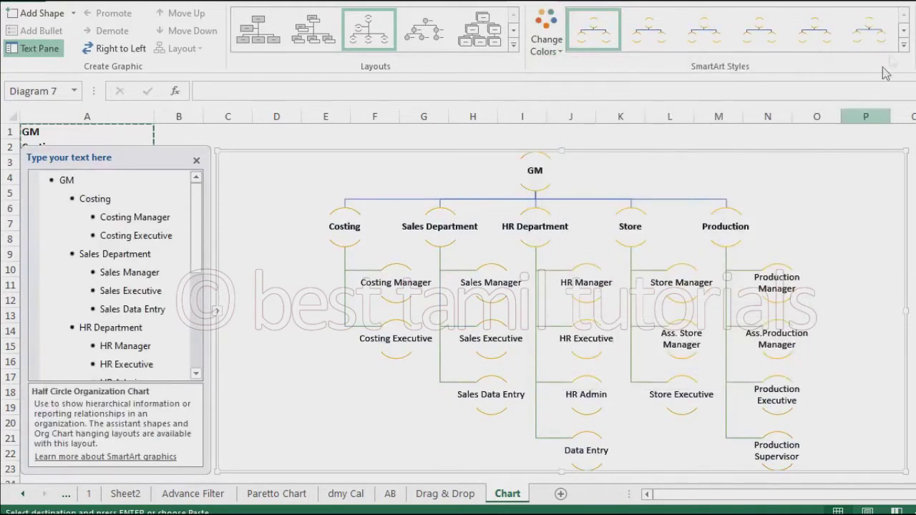
- Try a 3-D perspective SmartArt style, then revert to the flat first style
{"action": "left_click", "coordinate": [903, 31]}
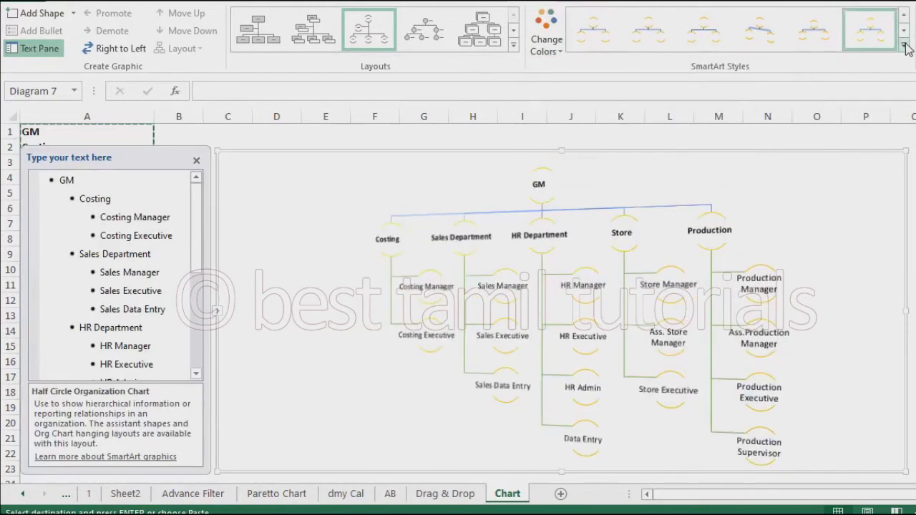
{"action": "left_click", "coordinate": [903, 46]}
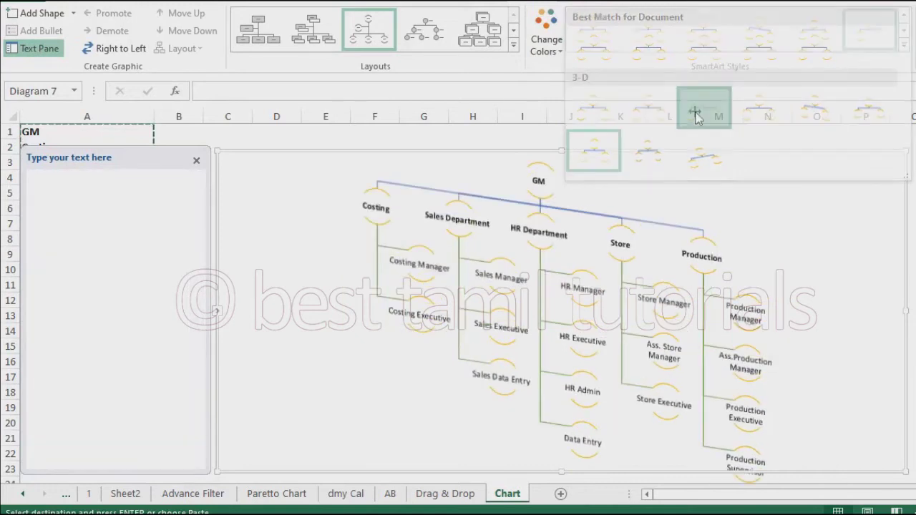
{"action": "key", "text": "Escape"}
{"action": "left_click", "coordinate": [903, 45]}
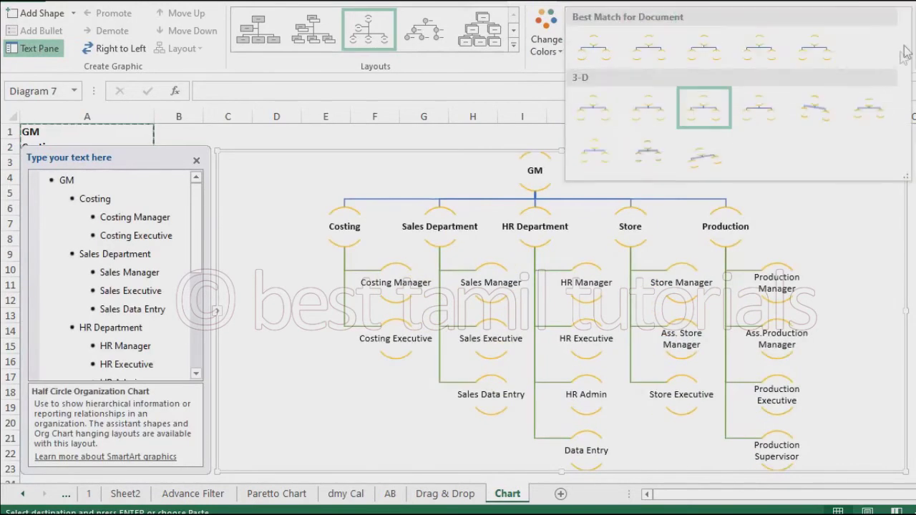
{"action": "left_click", "coordinate": [701, 154]}
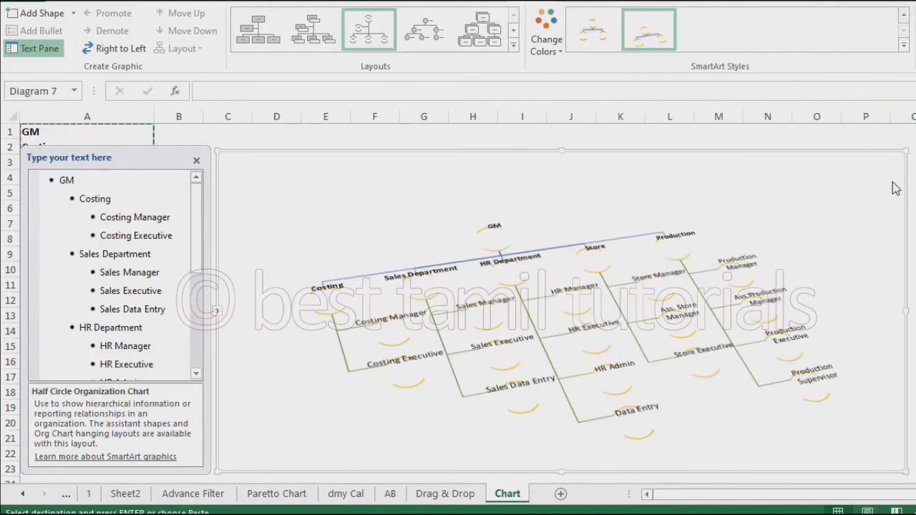
{"action": "left_click", "coordinate": [902, 19]}
{"action": "left_click", "coordinate": [903, 19]}
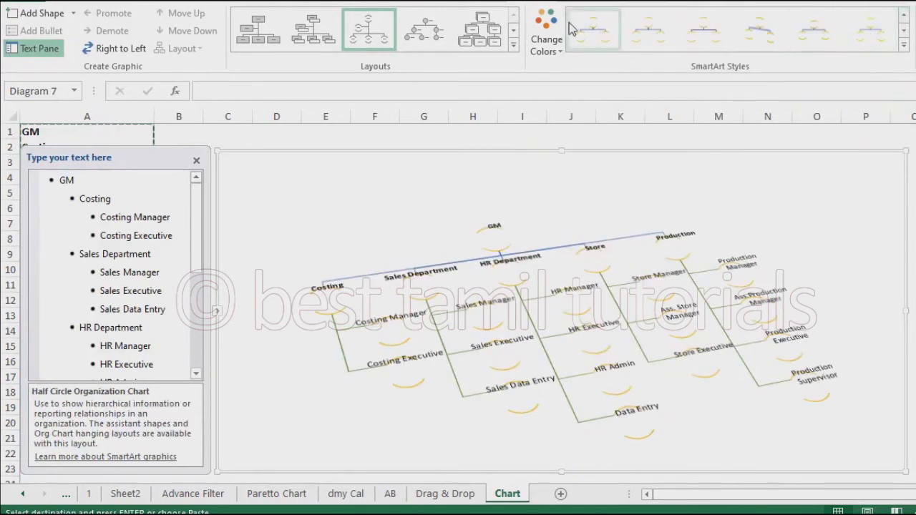
{"action": "left_click", "coordinate": [600, 33]}
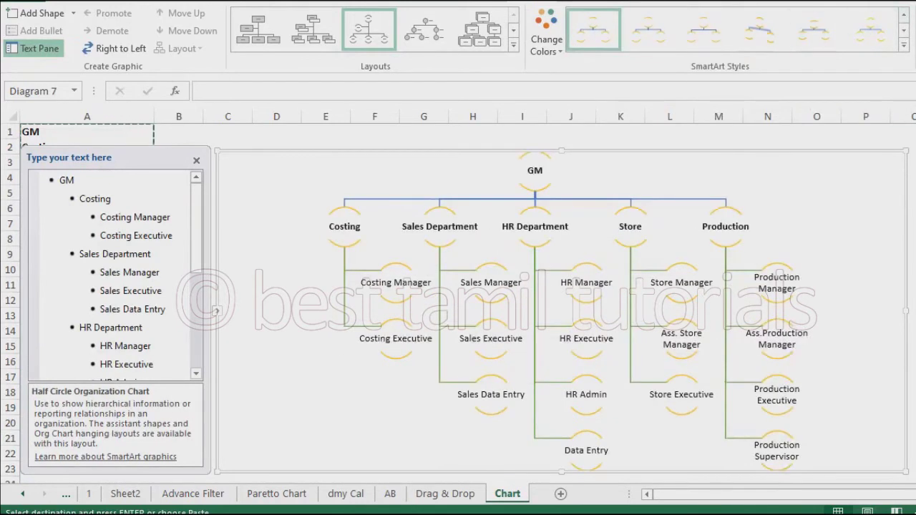
{"action": "key", "text": "Escape"}
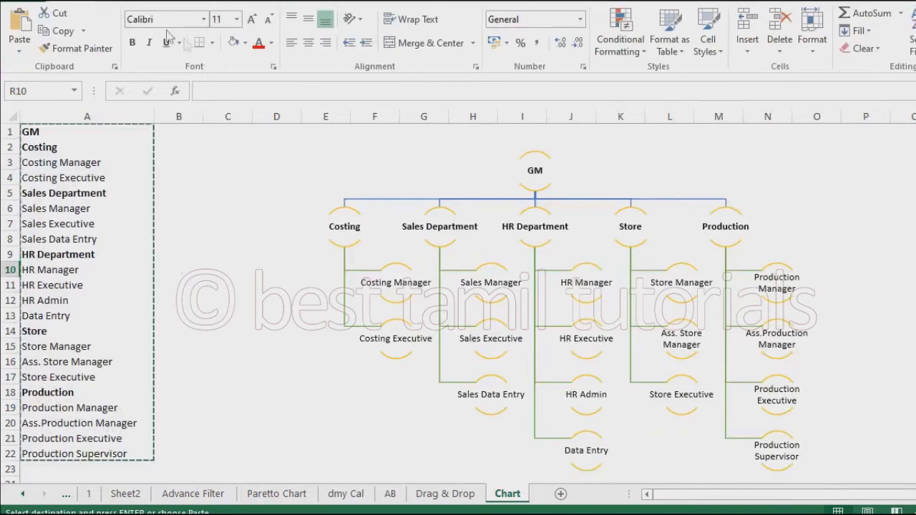
- Reopen the SmartArt gallery and browse the Process, Cycle, Relationship, Matrix and Pyramid layouts
{"action": "left_click", "coordinate": [123, 3]}
{"action": "left_click", "coordinate": [255, 30]}
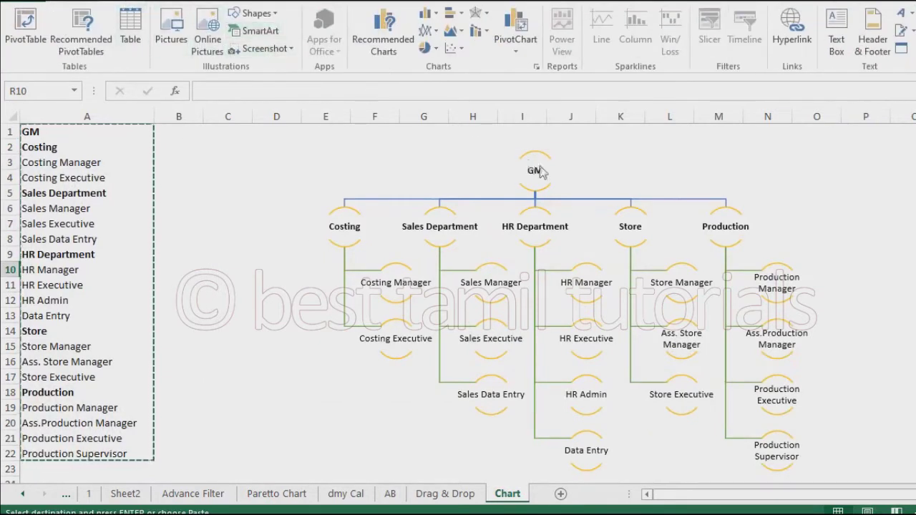
{"action": "left_click", "coordinate": [304, 174]}
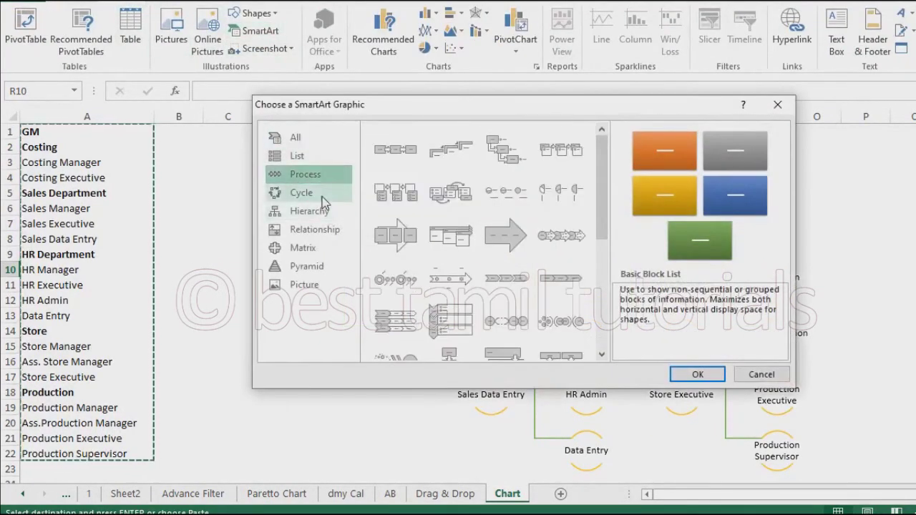
{"action": "left_click", "coordinate": [315, 194]}
{"action": "left_click", "coordinate": [325, 229]}
{"action": "left_click", "coordinate": [322, 248]}
{"action": "left_click", "coordinate": [325, 268]}
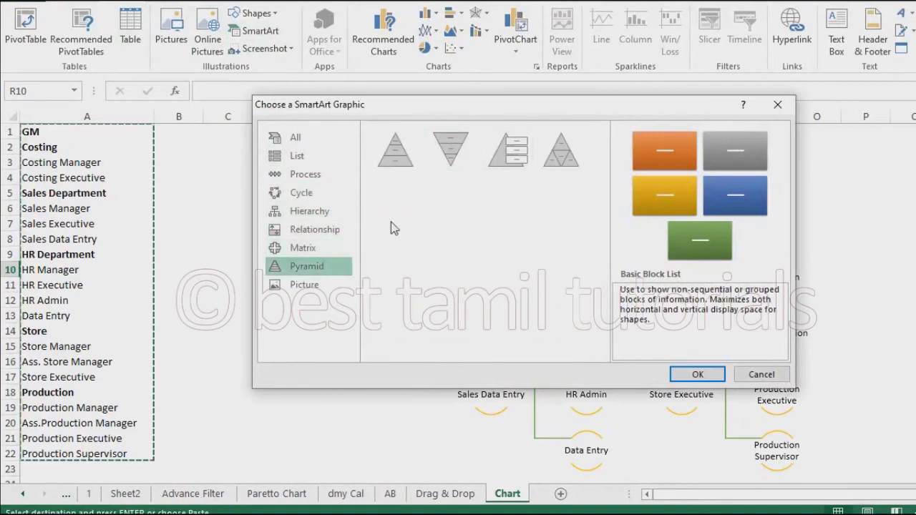